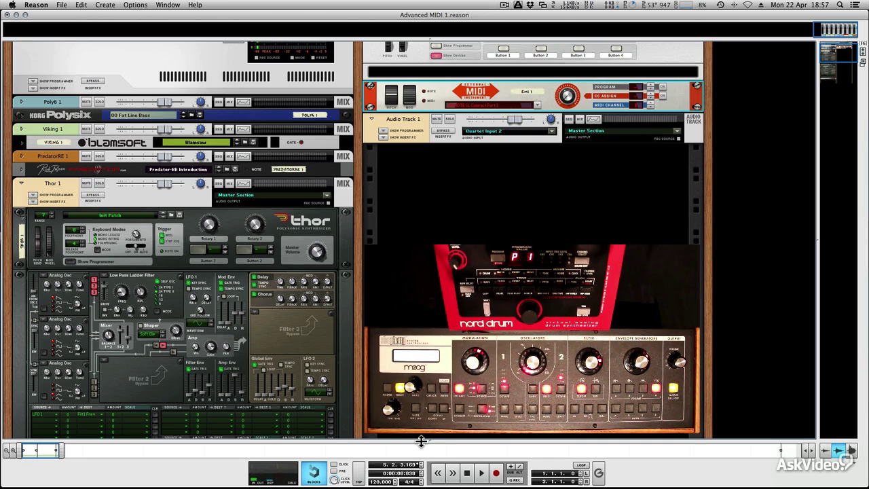
# Show the sequencer and record a MIDI performance of about 14 bars on the EMI 1 track, starting at bar 1.
pyautogui.press('F7')
pyautogui.click(283, 365)
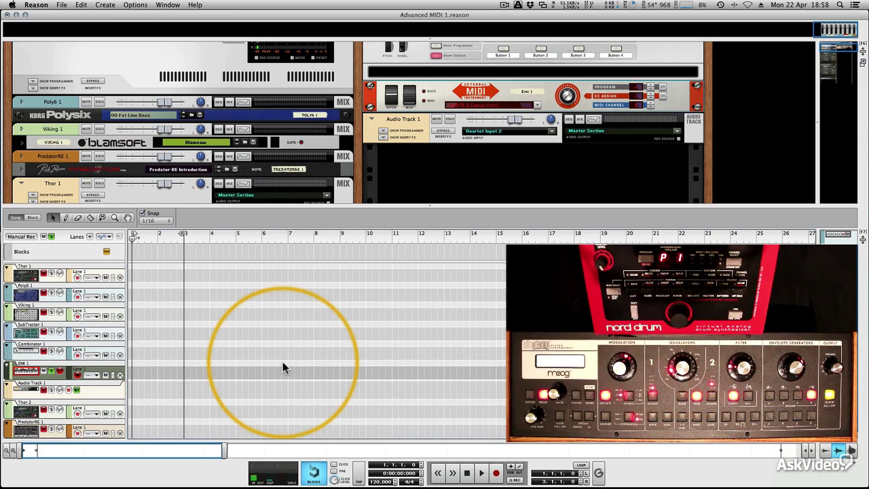
pyautogui.press('super+Return')
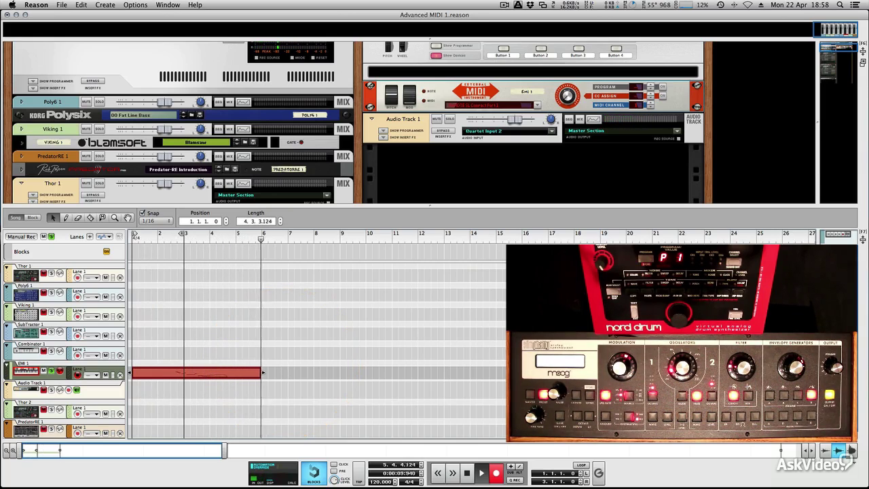
pyautogui.click(847, 446)
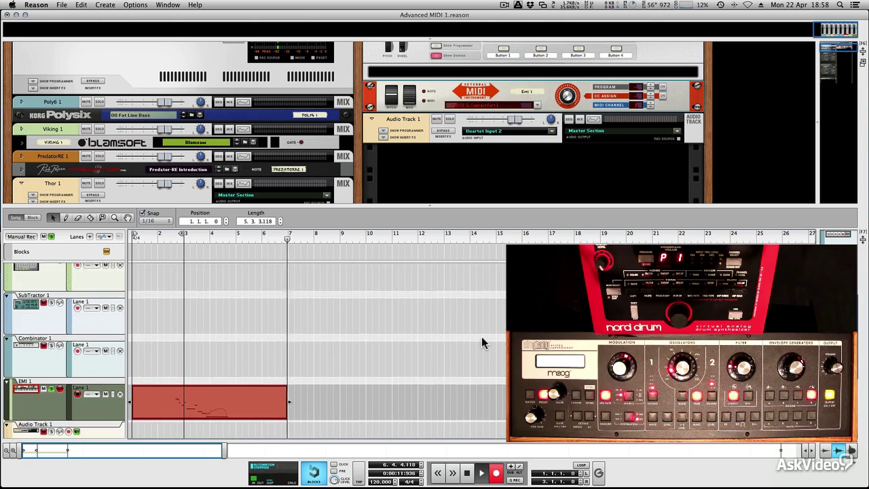
pyautogui.scroll(-3, 482, 338)
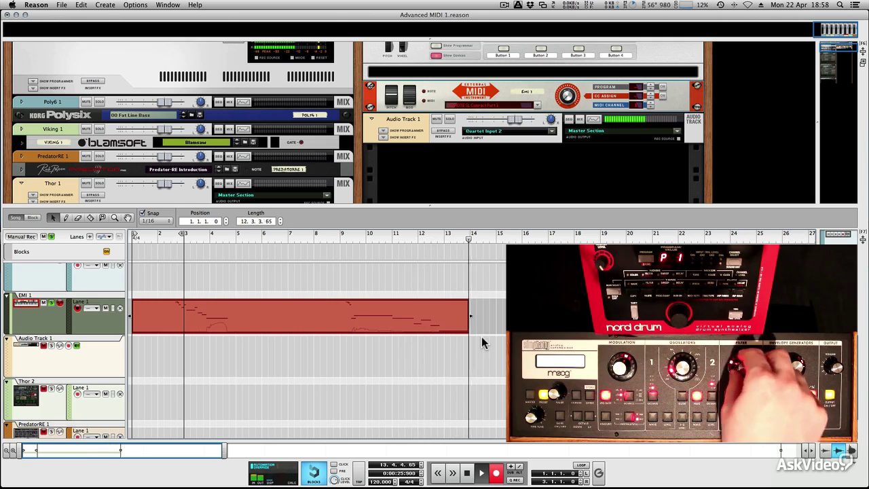
pyautogui.press('space')
# Play back the recorded EMI 1 clip from about bar 9, and delete the clip from its lane.
pyautogui.click(338, 252)
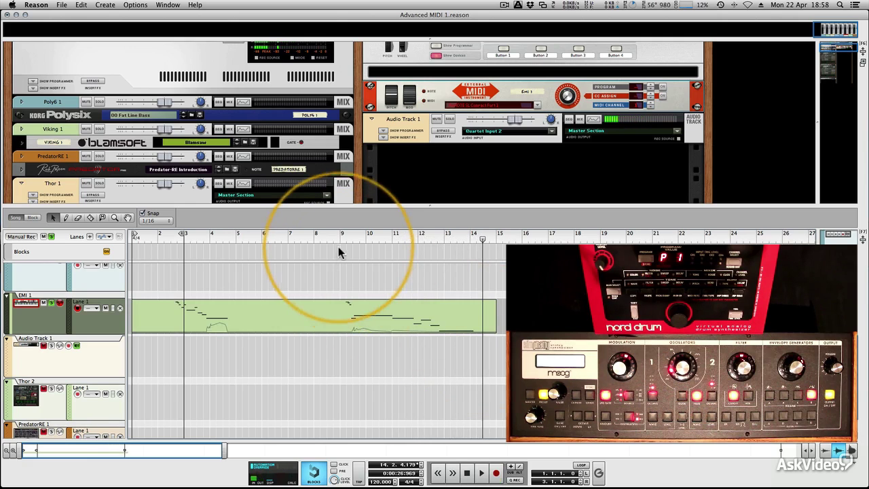
pyautogui.click(340, 240)
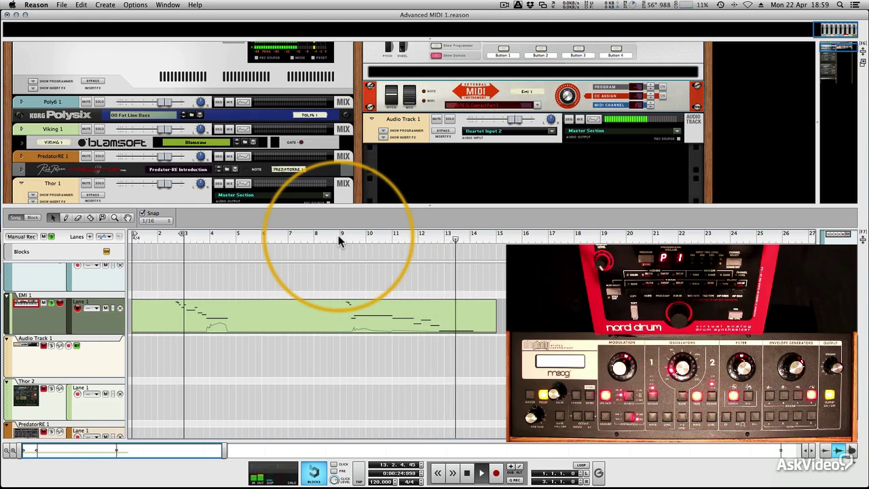
pyautogui.press('space')
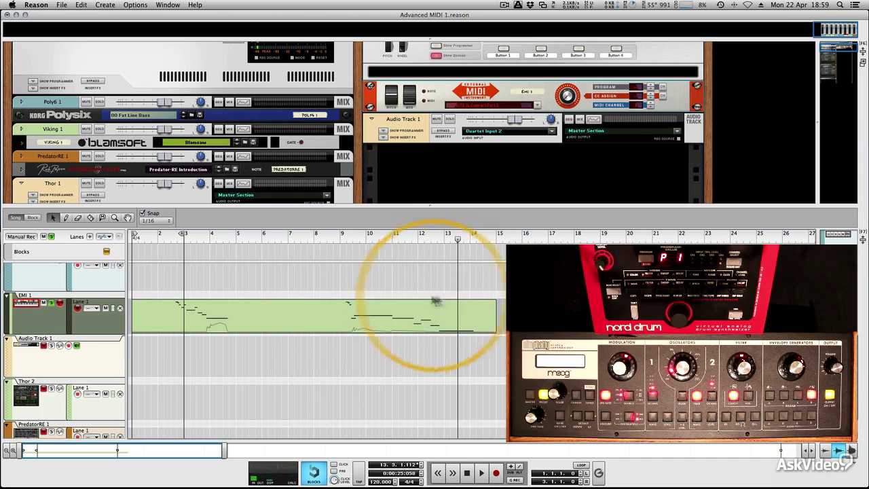
pyautogui.click(485, 317)
pyautogui.press('Delete')
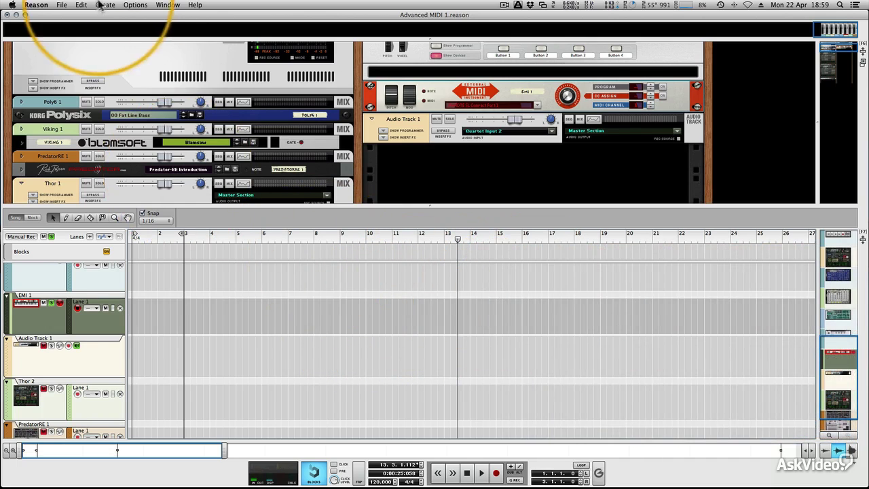
# Add a control surface in the preferences with manufacturer <Other> and model MIDI Control Surface.
pyautogui.click(36, 5)
pyautogui.click(54, 31)
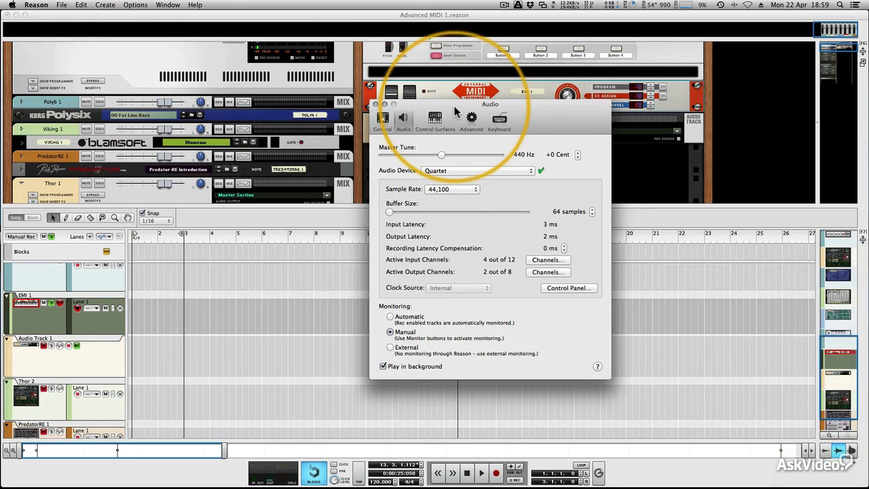
pyautogui.click(434, 121)
pyautogui.scroll(-3, 504, 229)
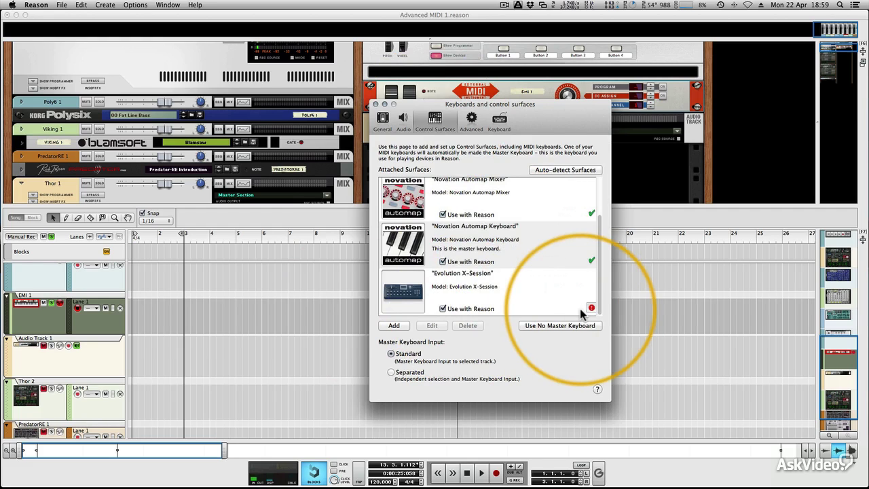
pyautogui.click(400, 326)
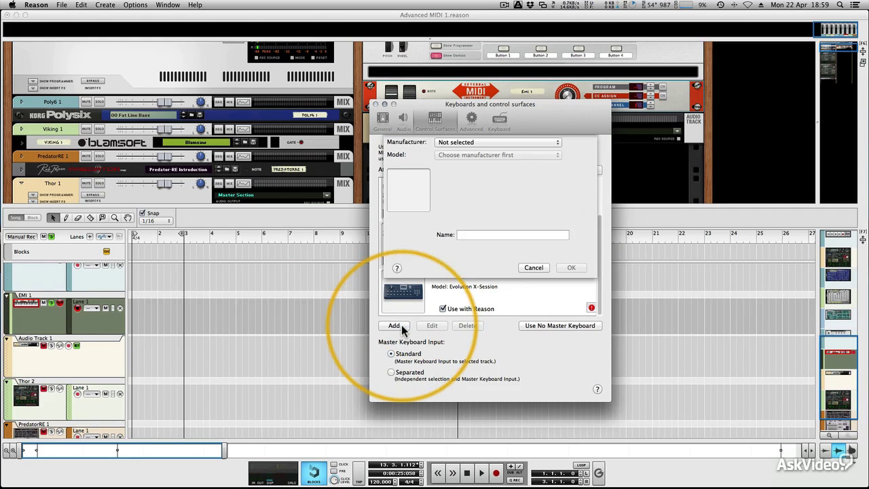
pyautogui.click(484, 143)
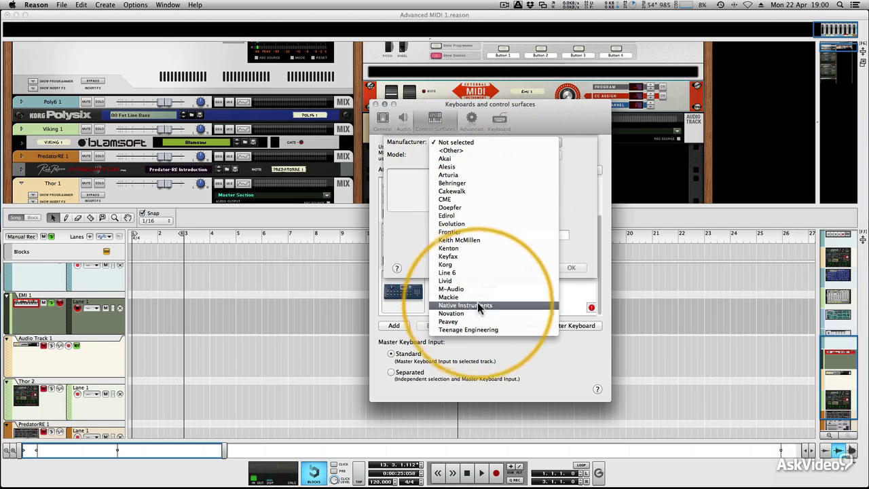
pyautogui.click(455, 152)
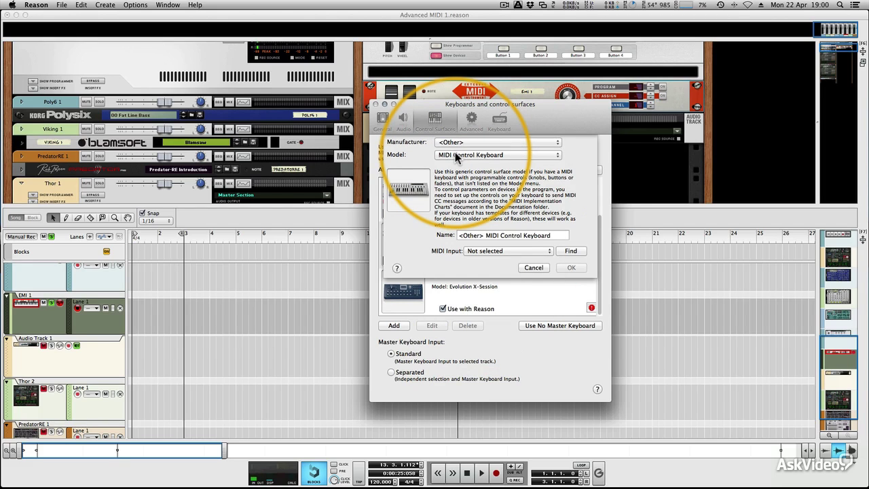
pyautogui.click(456, 155)
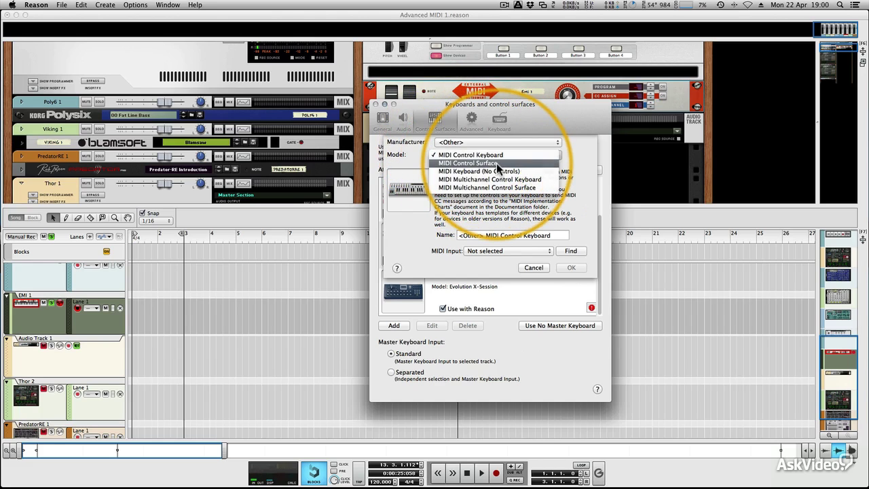
pyautogui.click(498, 165)
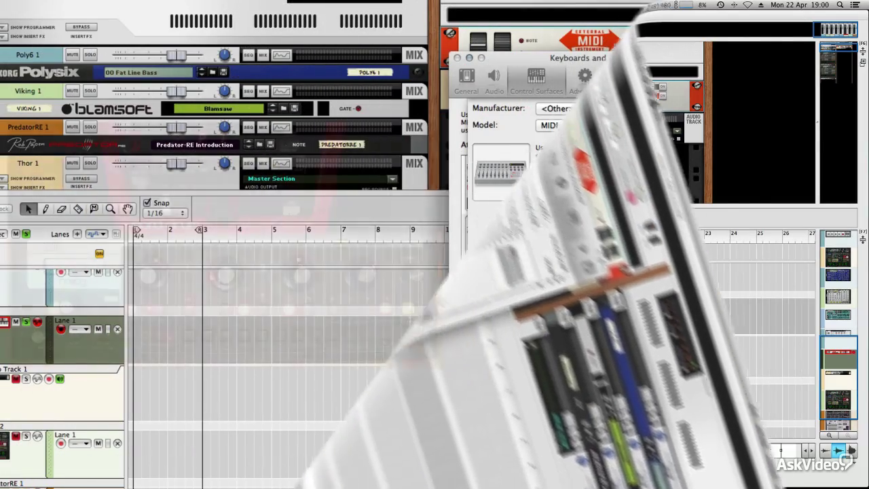
# Set the new control surface's MIDI input to Slim Phatty and name the surface Moog.
pyautogui.click(509, 251)
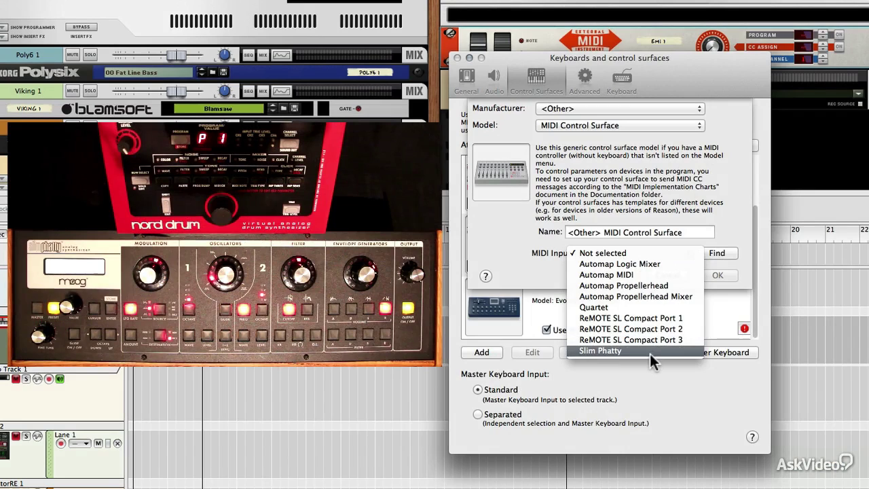
pyautogui.click(650, 352)
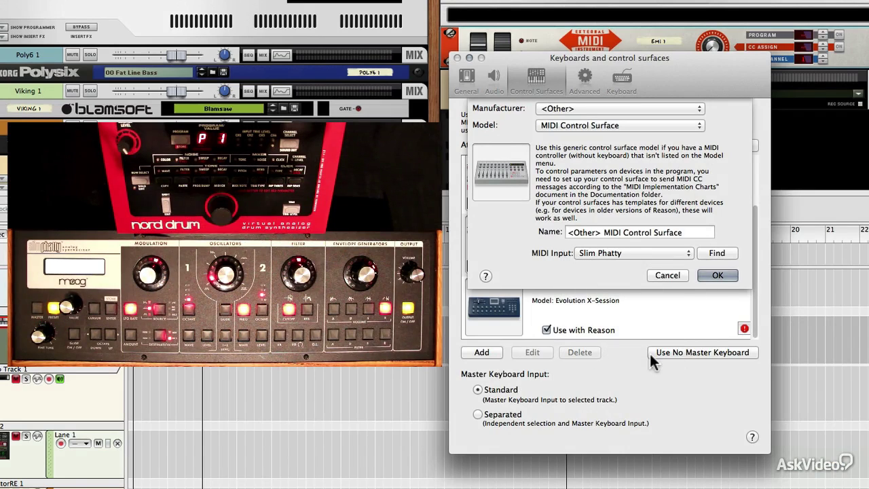
pyautogui.tripleClick(627, 230)
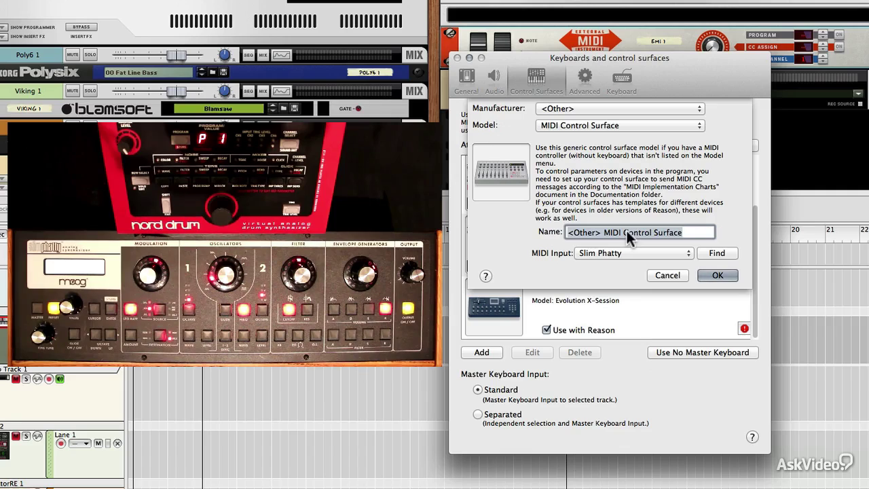
pyautogui.write('Moog')
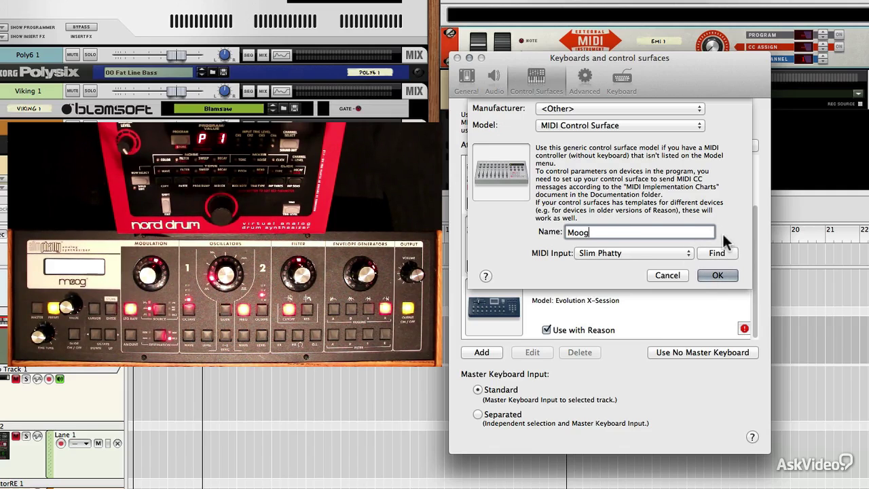
# Find the Moog surface's MIDI input by moving a hardware control, choose Slim Phatty, and add the surface.
pyautogui.click(678, 252)
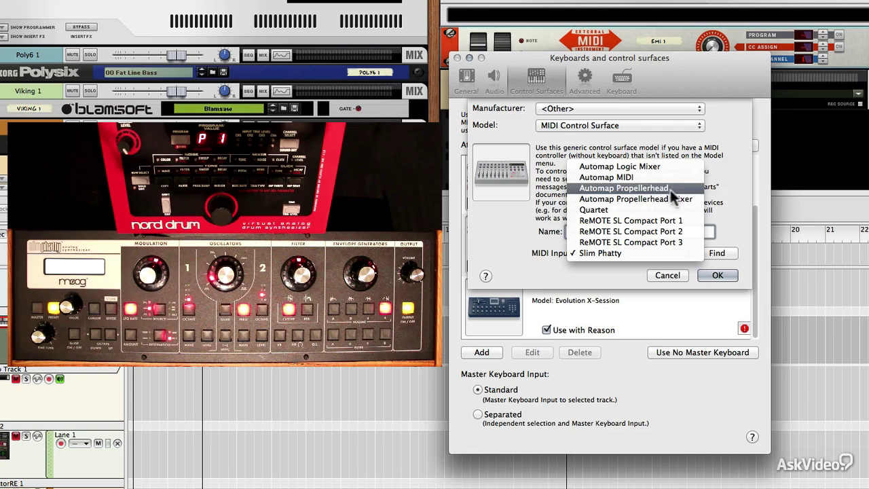
pyautogui.click(663, 178)
pyautogui.click(715, 252)
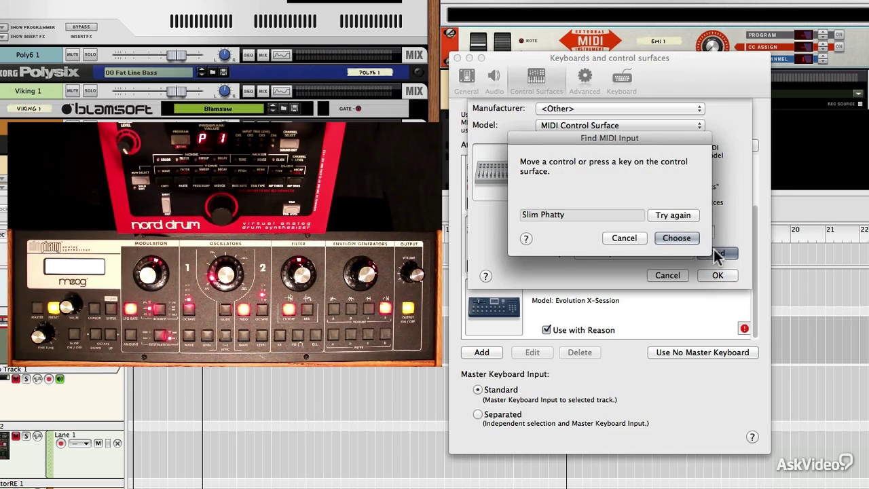
pyautogui.click(682, 216)
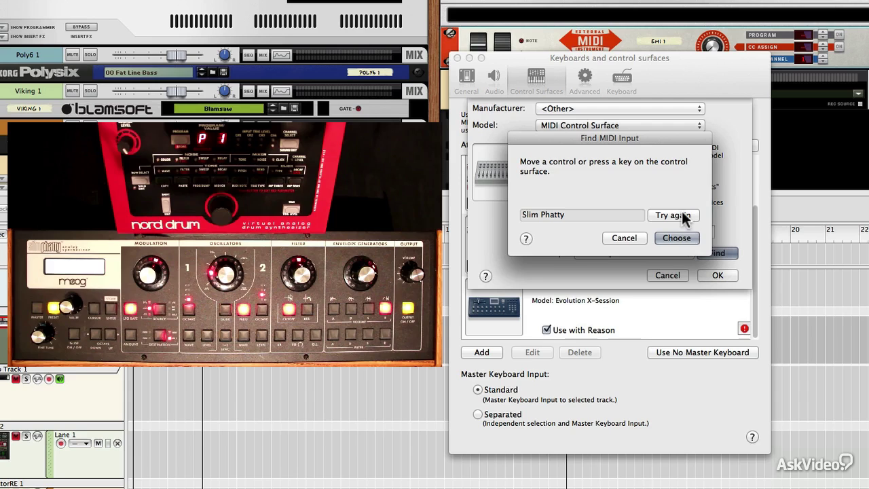
pyautogui.click(680, 238)
pyautogui.click(716, 273)
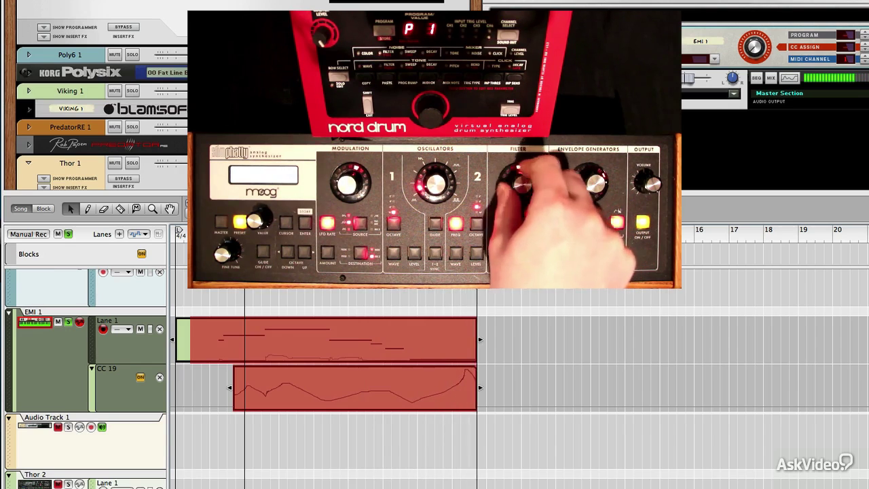
# Stop recording on the EMI 1 track and play back the notes and CC 19 automation from before bar 2.
pyautogui.press('space')
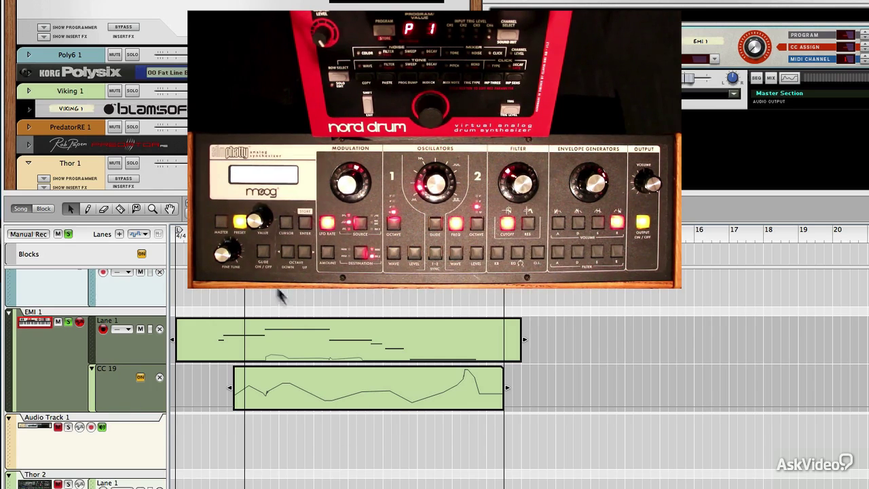
pyautogui.click(203, 234)
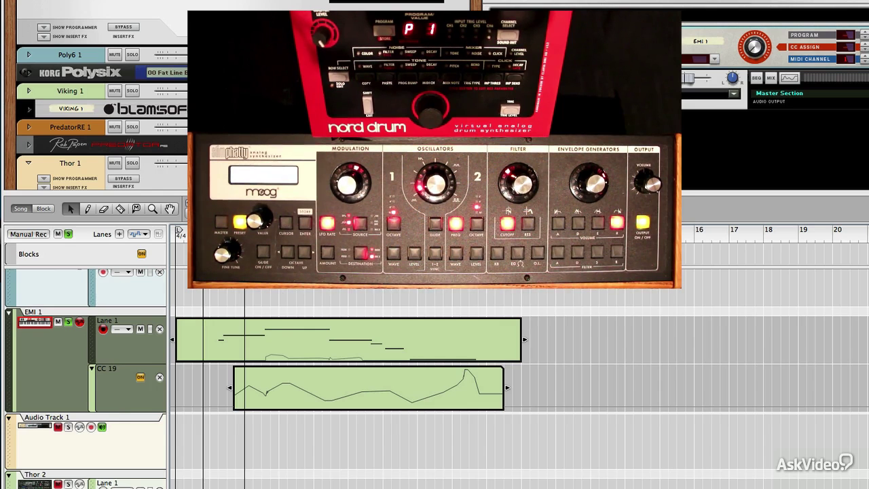
pyautogui.press('space')
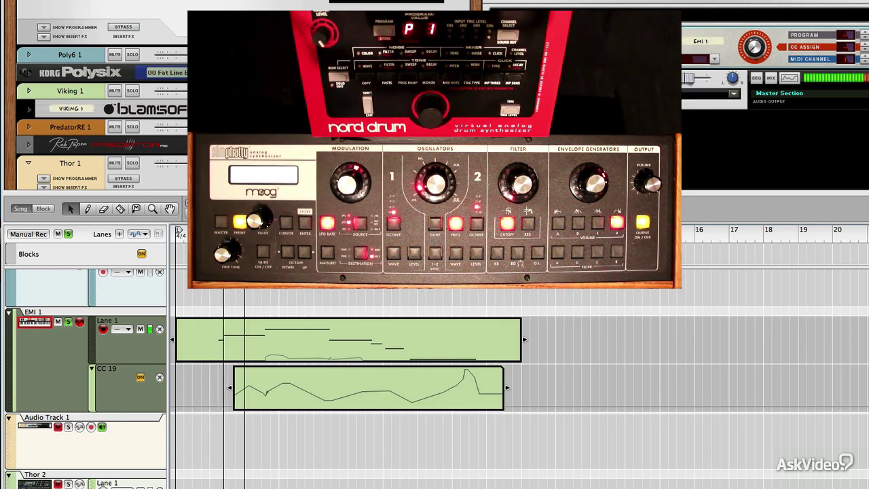